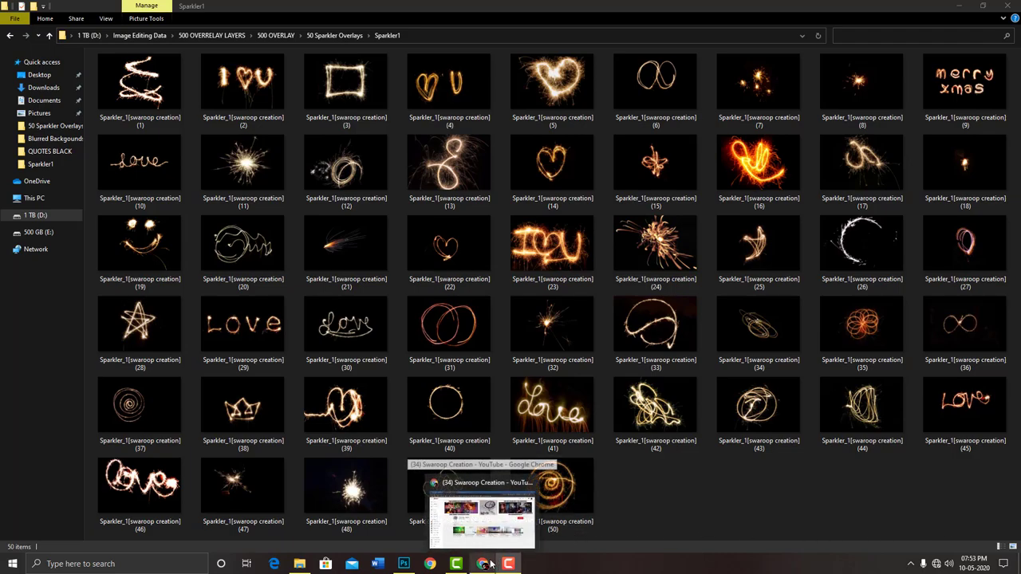
# - Subscribe to Swaroop Creation on YouTube with all notifications, then return to its homepage tab
pyautogui.click(488, 542)
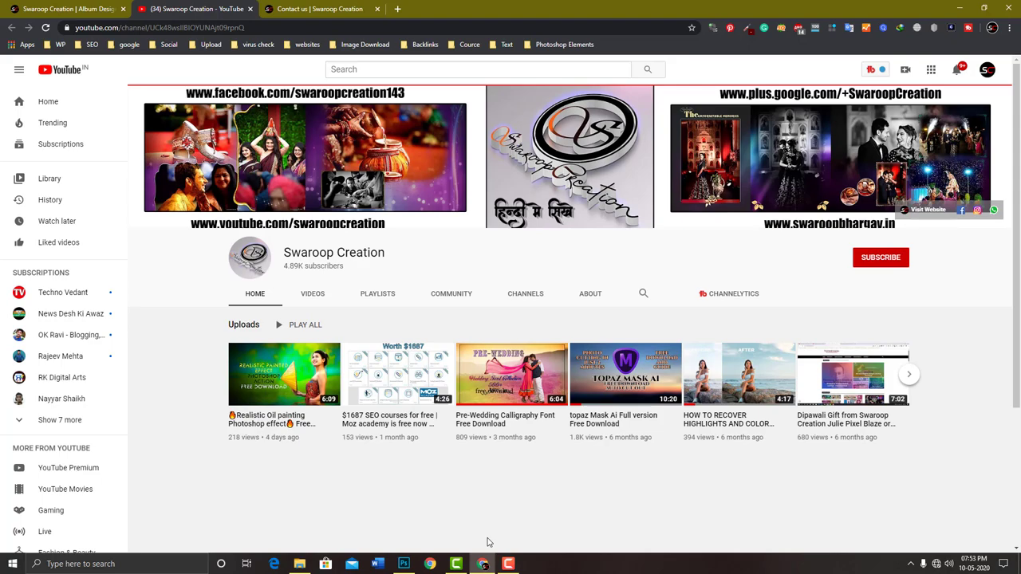
pyautogui.click(902, 258)
pyautogui.click(900, 257)
pyautogui.click(905, 280)
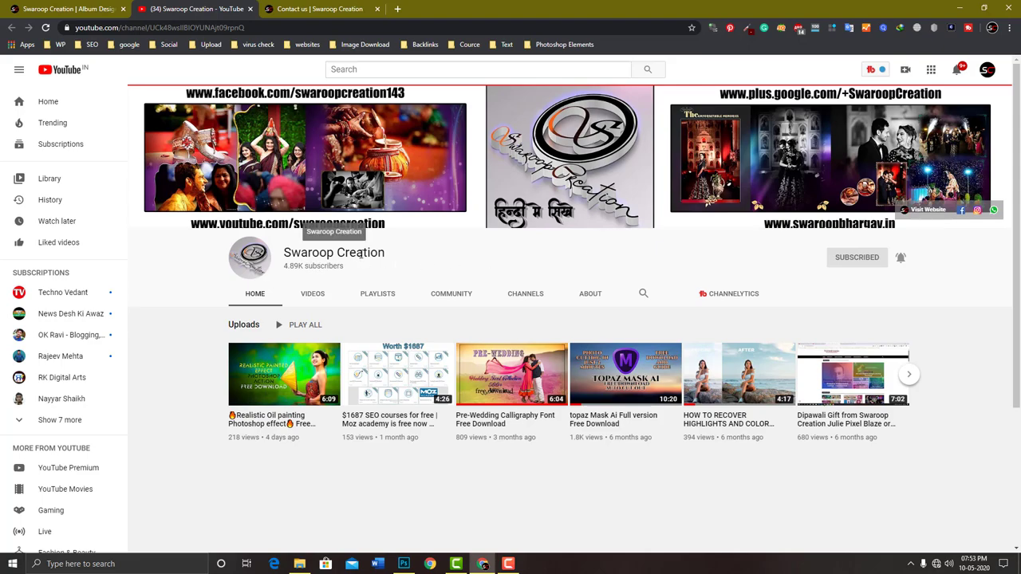
pyautogui.click(40, 9)
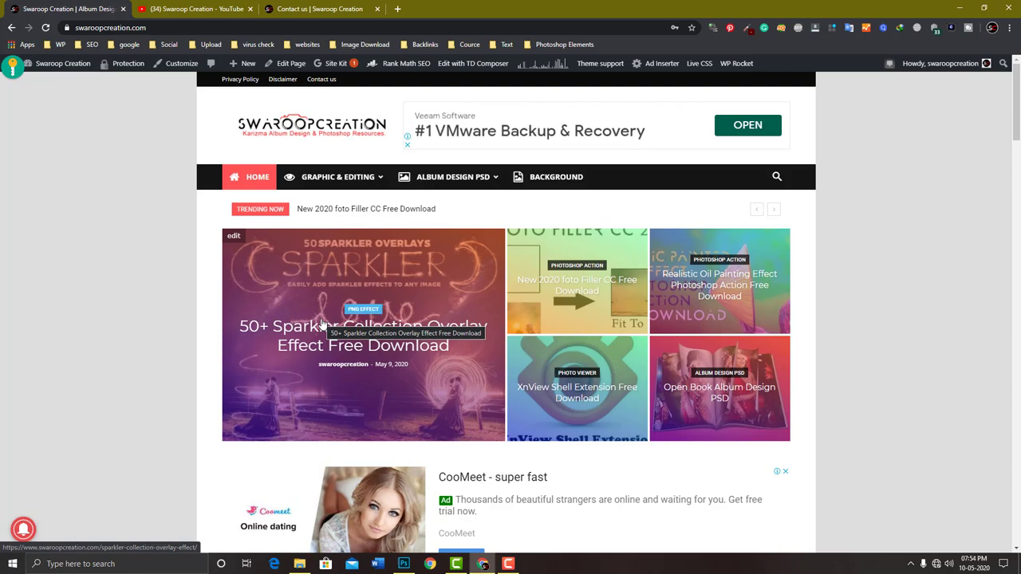
# - Open the Contact us page and scroll down to the Send A Message form
pyautogui.click(317, 9)
pyautogui.moveTo(338, 176)
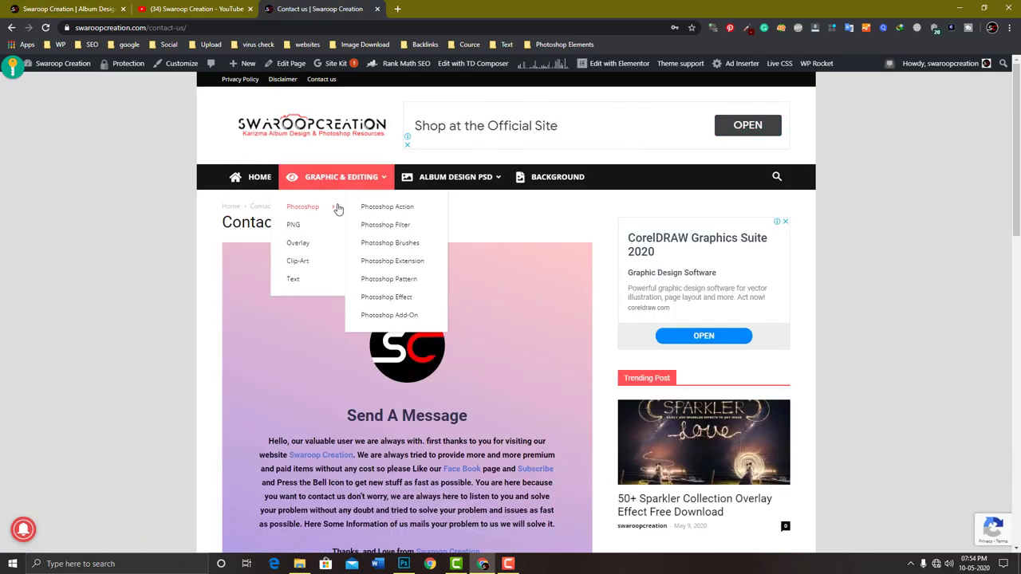
pyautogui.scroll(-5, 479, 319)
pyautogui.scroll(1, 574, 287)
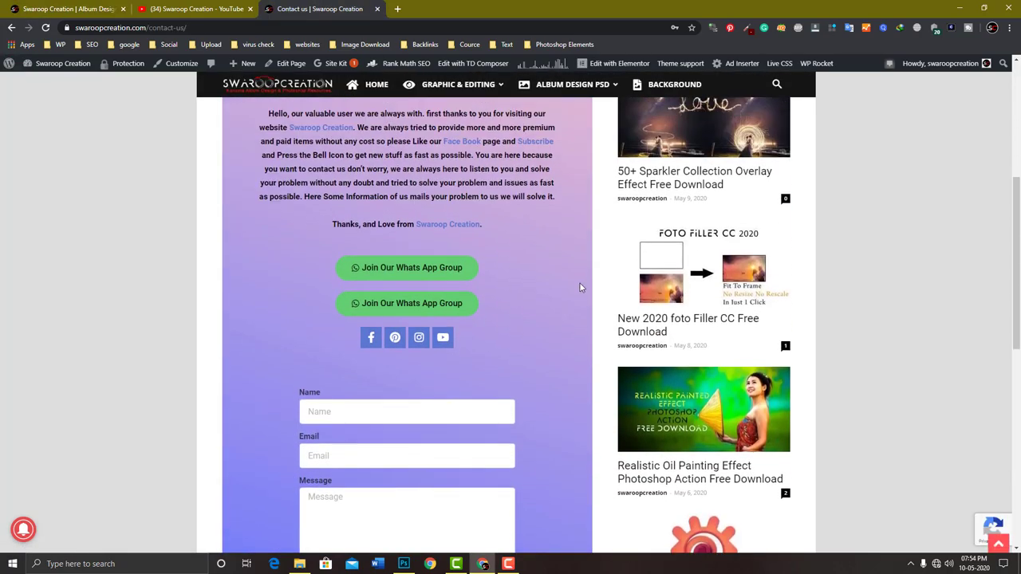
pyautogui.scroll(3, 566, 239)
pyautogui.scroll(1, 490, 237)
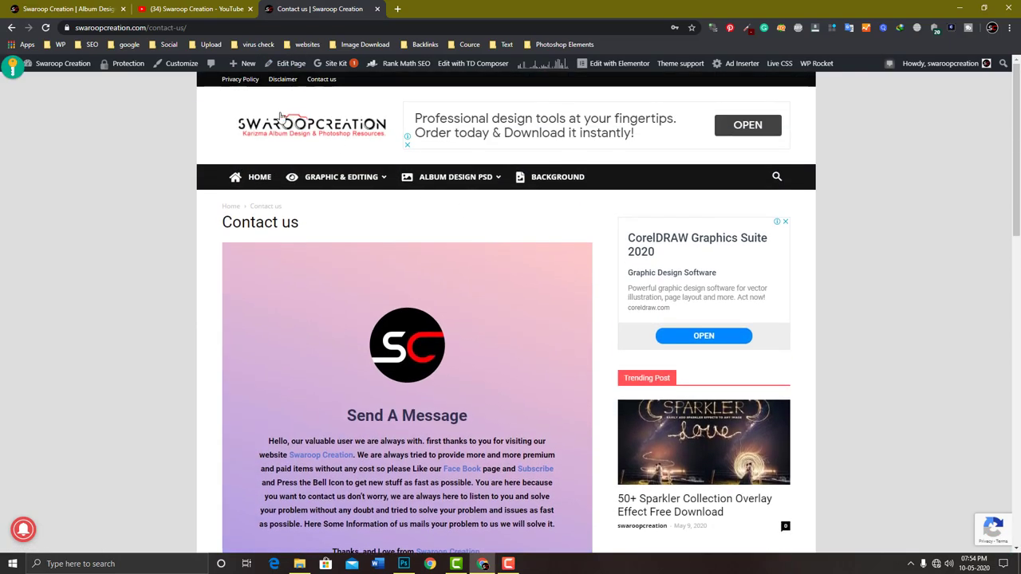
pyautogui.scroll(-2, 535, 312)
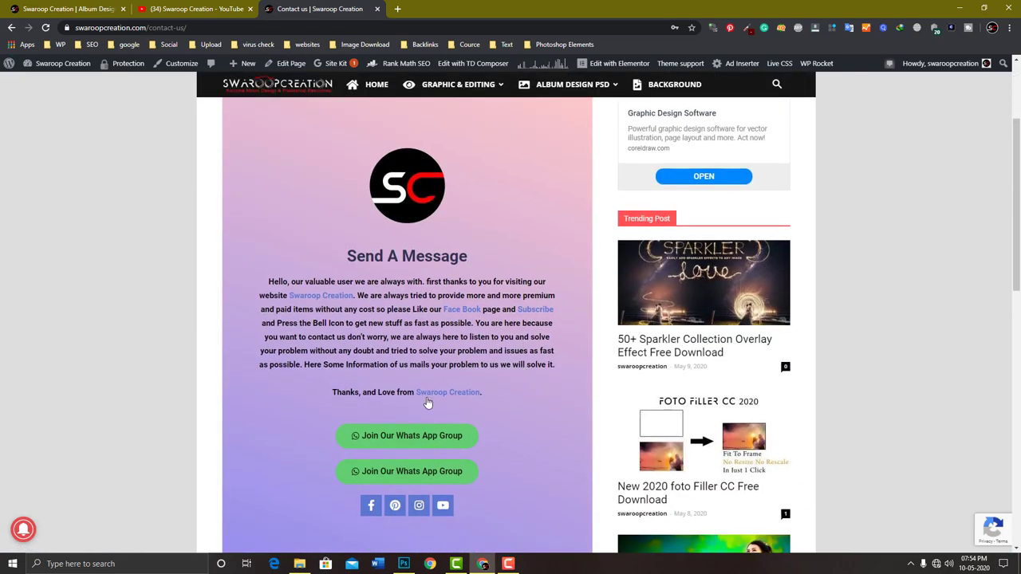
pyautogui.scroll(-1, 447, 414)
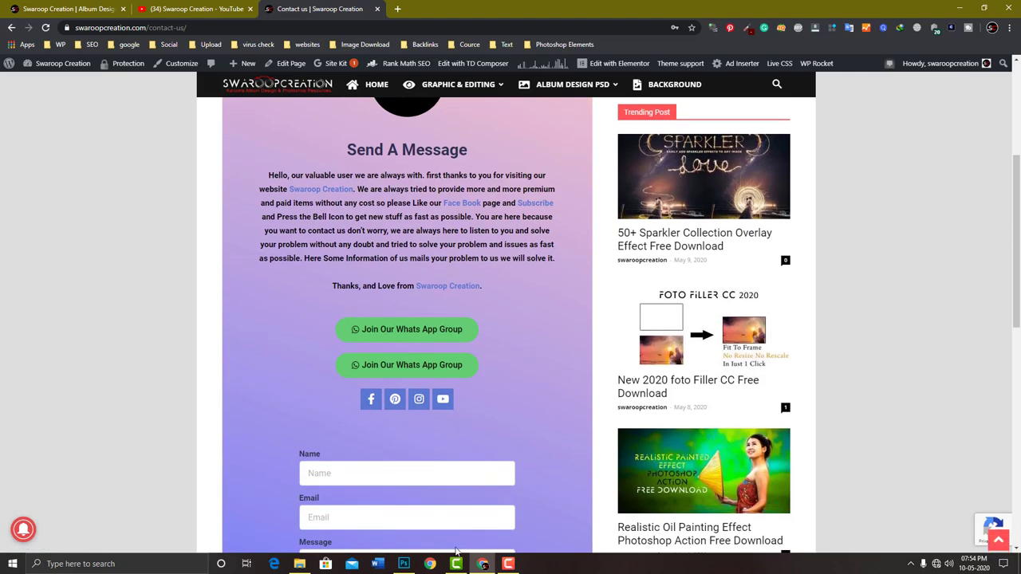
# - Review both pre-wedding photos in Photoshop, leaving the balloon couple photo active, then return to the sparkler folder
pyautogui.click(404, 563)
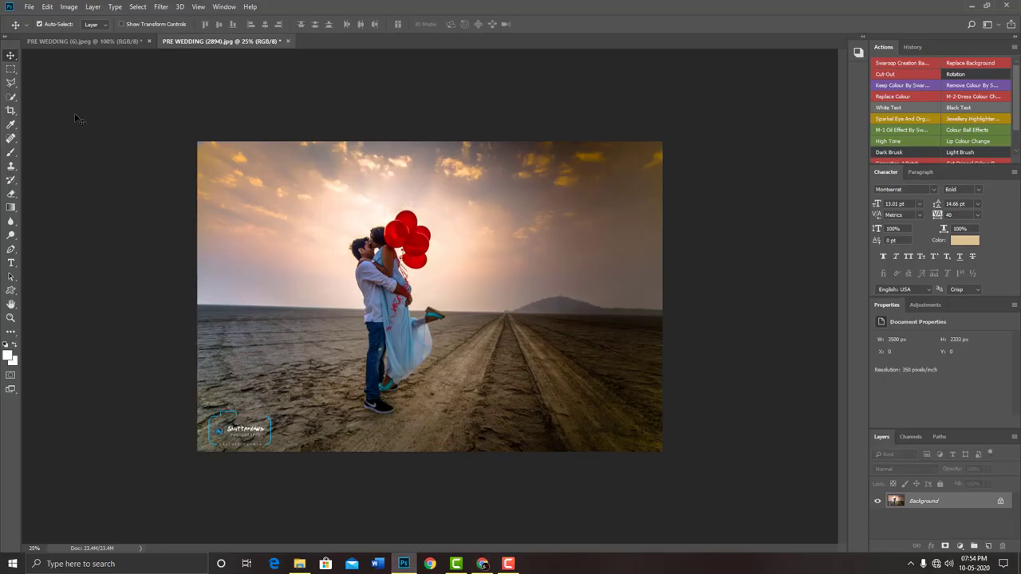
pyautogui.click(97, 42)
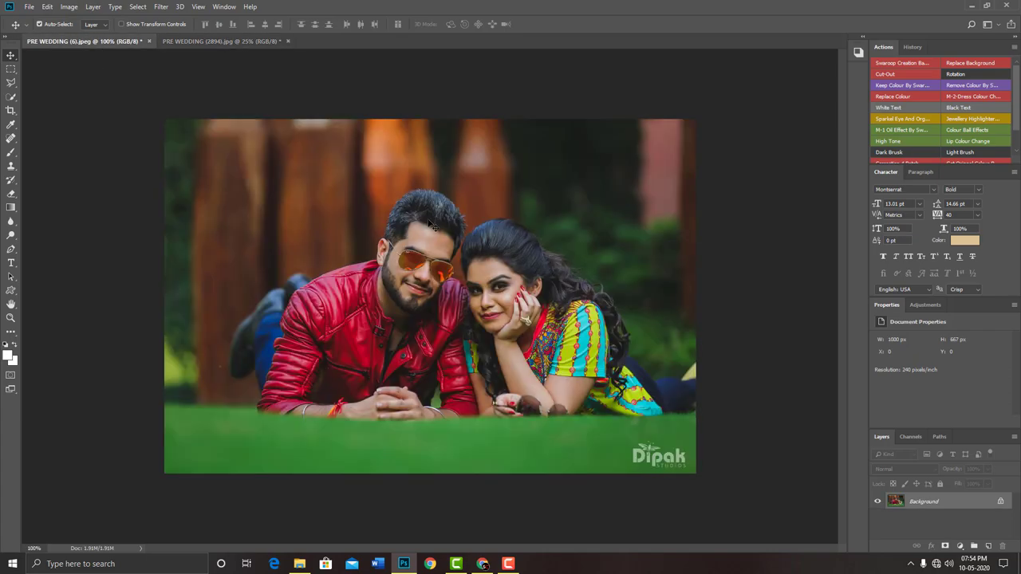
pyautogui.click(219, 42)
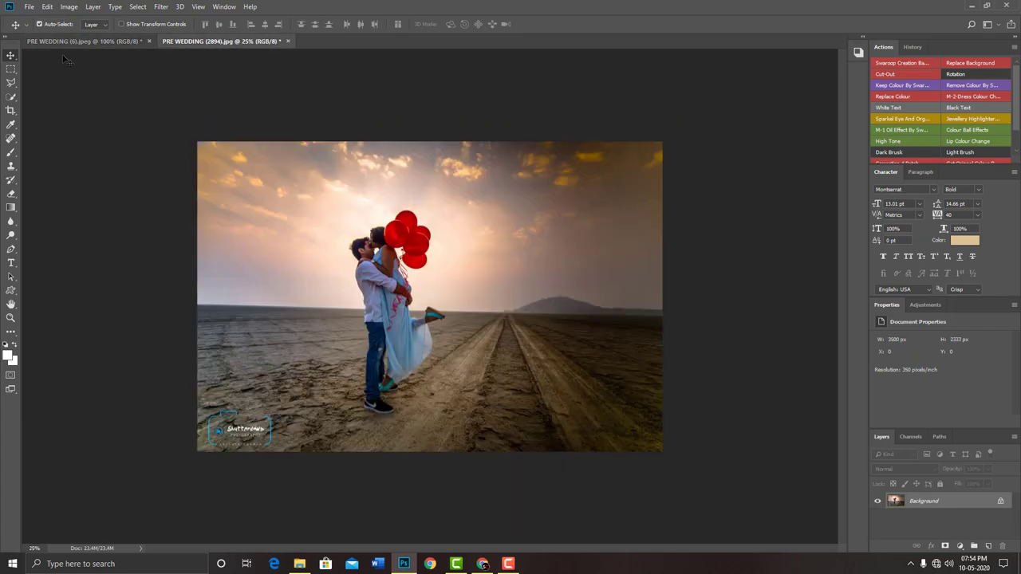
pyautogui.click(299, 564)
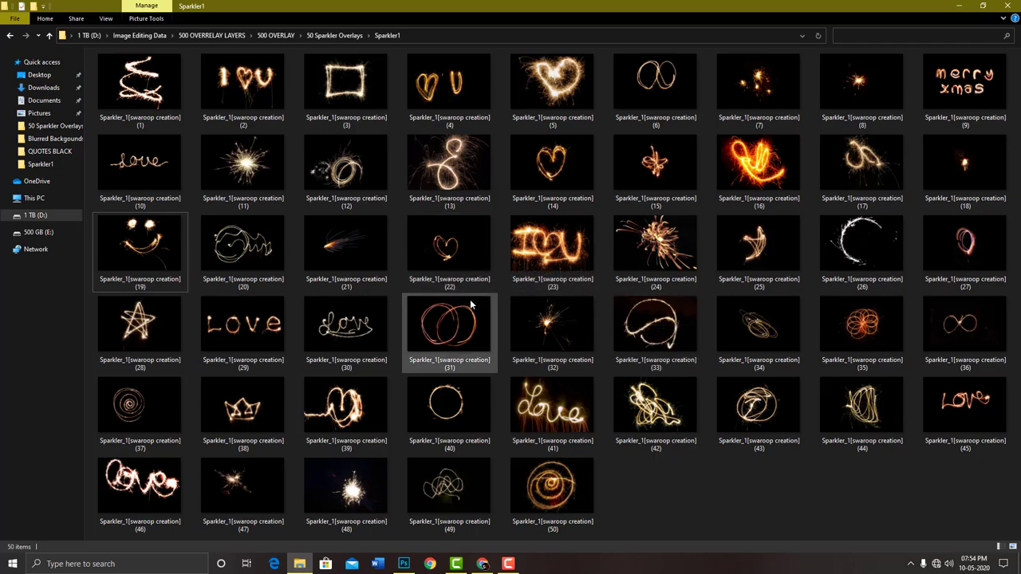
# - Drag sparkler overlay 30, the script Love, into the balloon couple photo
pyautogui.click(349, 338)
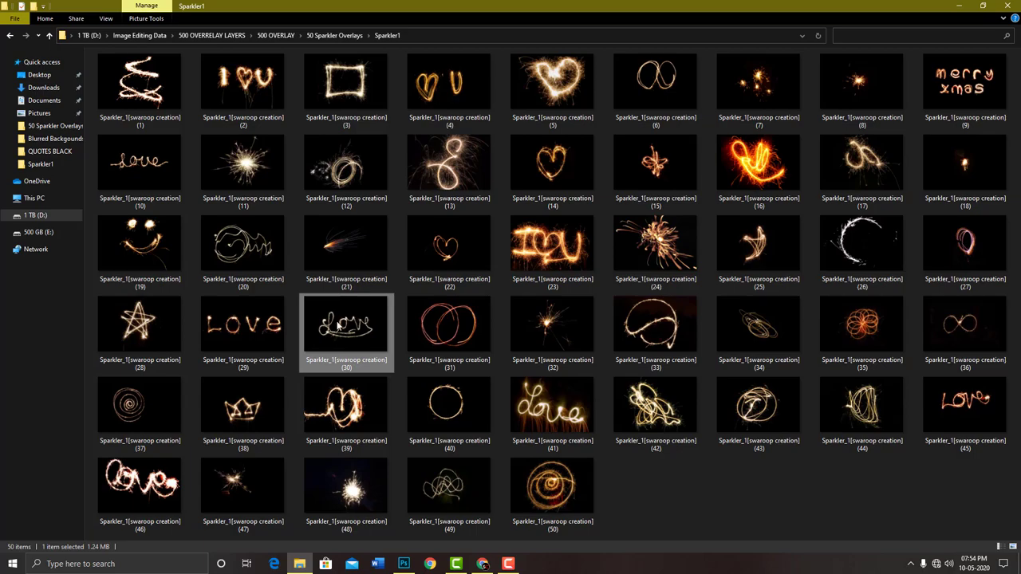
pyautogui.moveTo(338, 325)
pyautogui.mouseDown()
pyautogui.moveTo(405, 564)
pyautogui.moveTo(474, 224)
pyautogui.mouseUp()
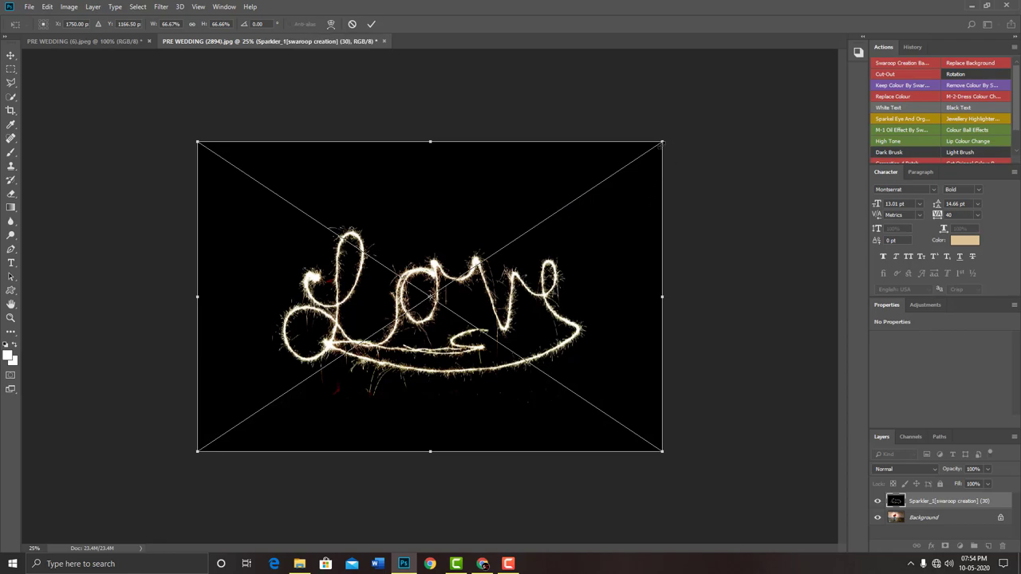
# - Scale the Love sparkler to about 29% in the upper-right sky and commit it
pyautogui.moveTo(661, 144)
pyautogui.mouseDown()
pyautogui.moveTo(614, 233)
pyautogui.moveTo(638, 219)
pyautogui.mouseUp()
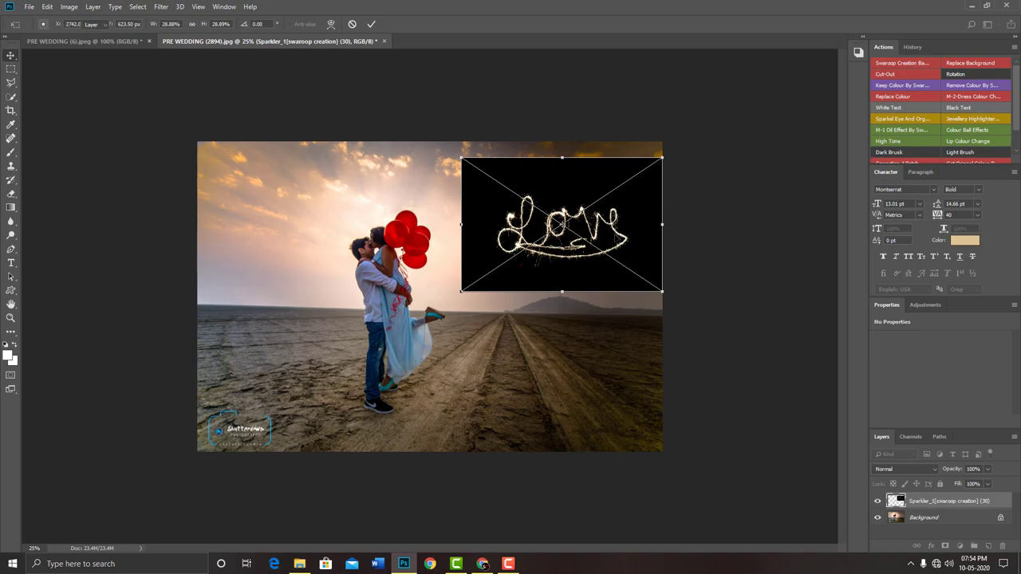
pyautogui.press('Return')
pyautogui.hotkey('ctrl', '+')
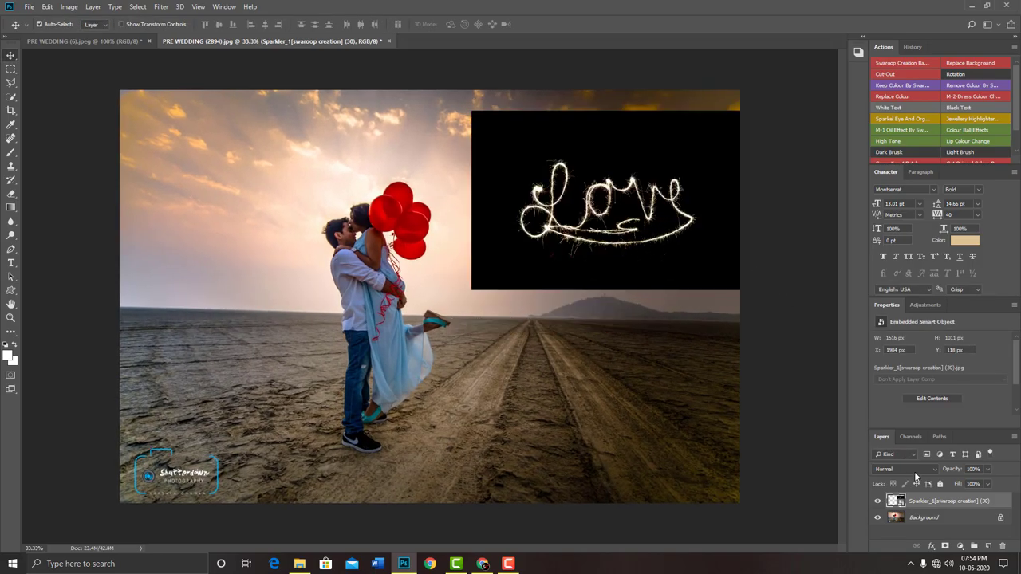
pyautogui.click(915, 472)
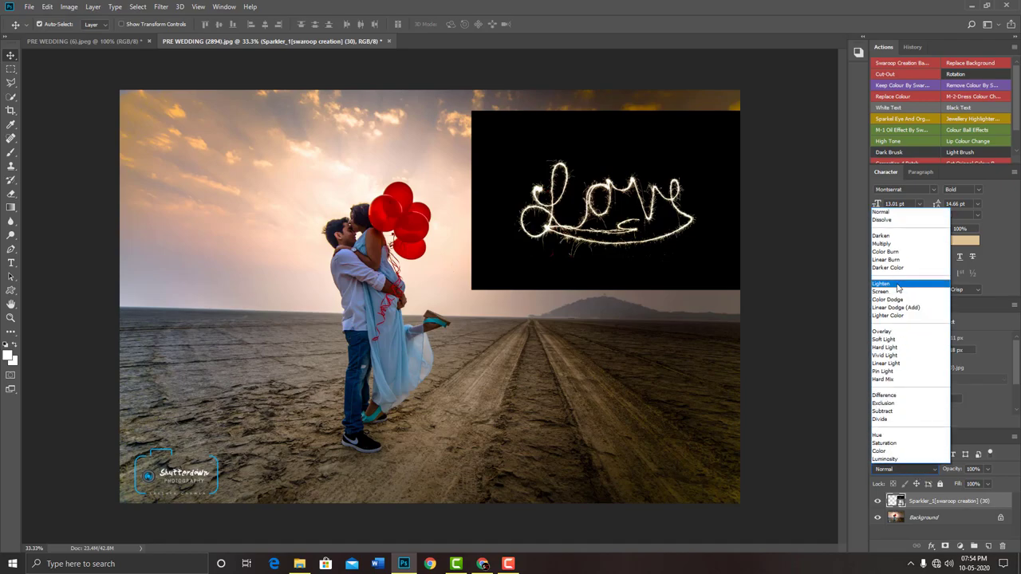
# - Blend the Love sparkler with Lighten, then Screen, repositioning it within the sky
pyautogui.click(898, 285)
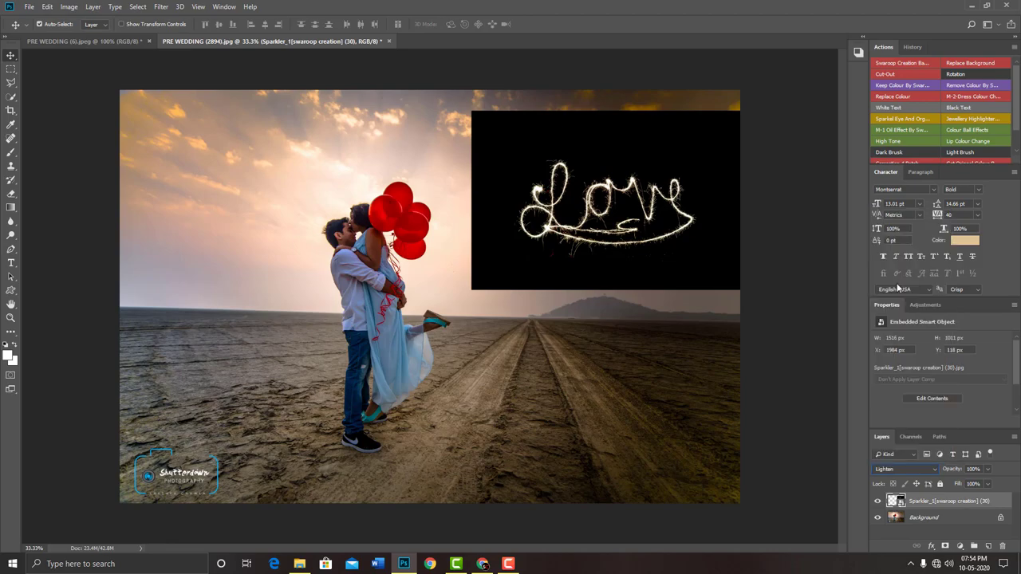
pyautogui.moveTo(642, 201); pyautogui.dragTo(625, 192)
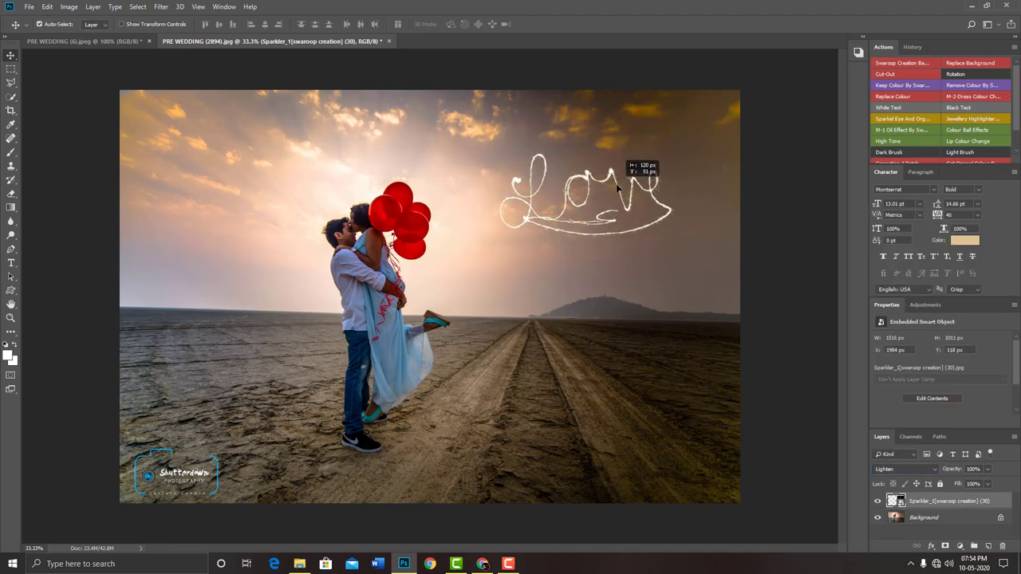
pyautogui.click(882, 473)
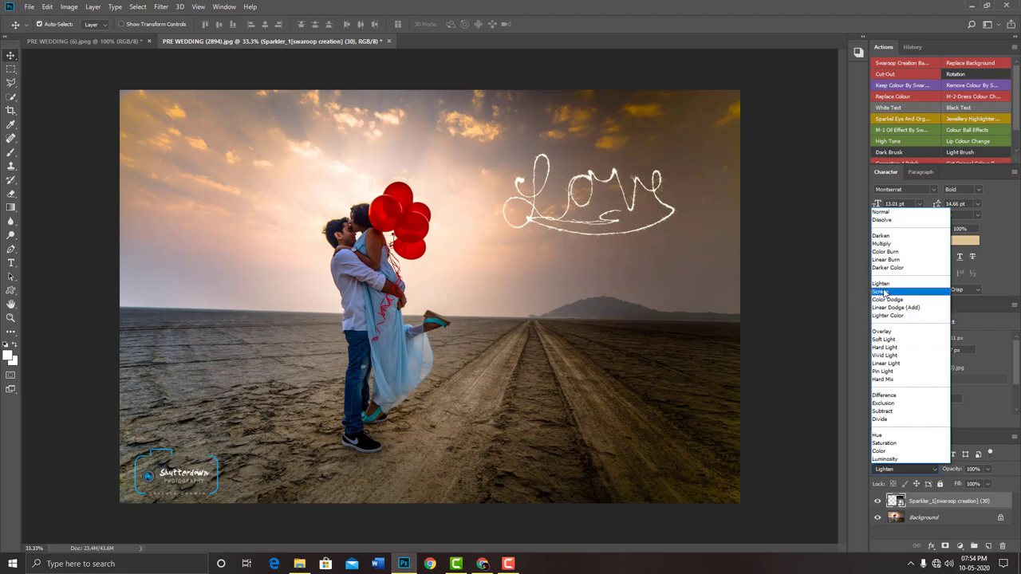
pyautogui.click(883, 292)
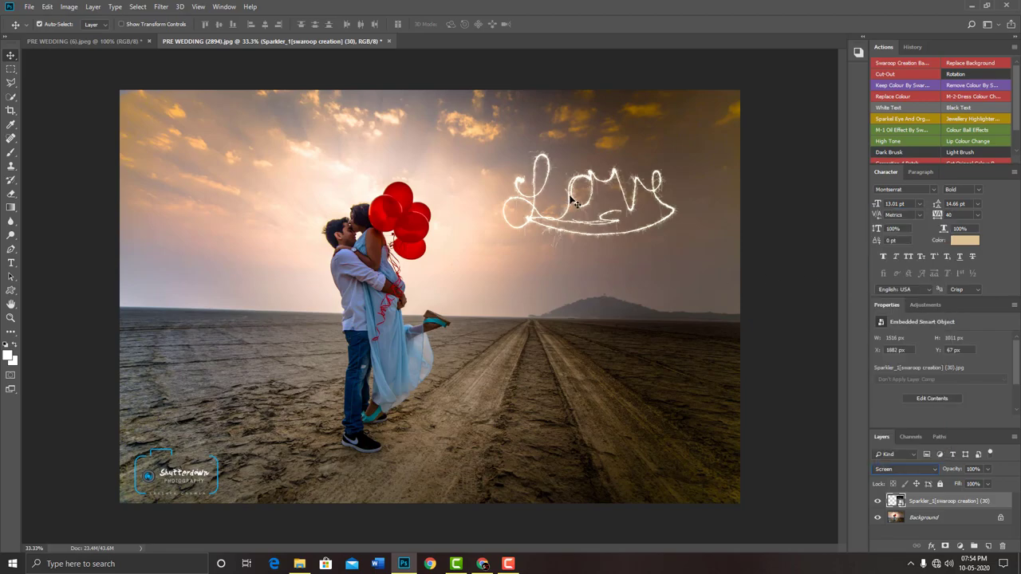
pyautogui.moveTo(571, 201)
pyautogui.mouseDown()
pyautogui.moveTo(490, 375)
pyautogui.moveTo(492, 305)
pyautogui.moveTo(232, 410)
pyautogui.moveTo(612, 371)
pyautogui.moveTo(490, 203)
pyautogui.moveTo(596, 193)
pyautogui.mouseUp()
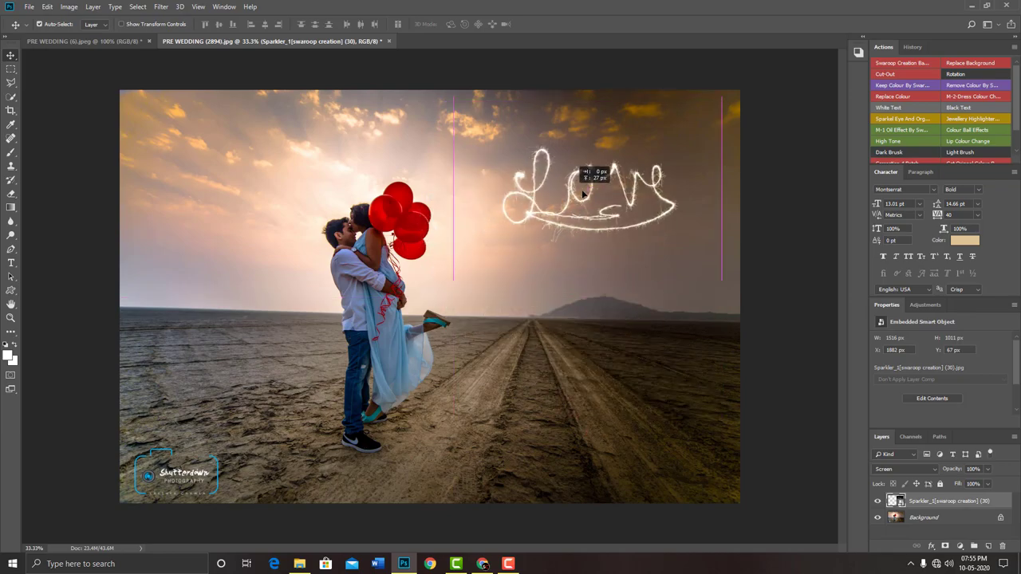
# - Delete the Love layer and place overlay 10, the cursive love, at 29% right of the couple
pyautogui.press('Delete')
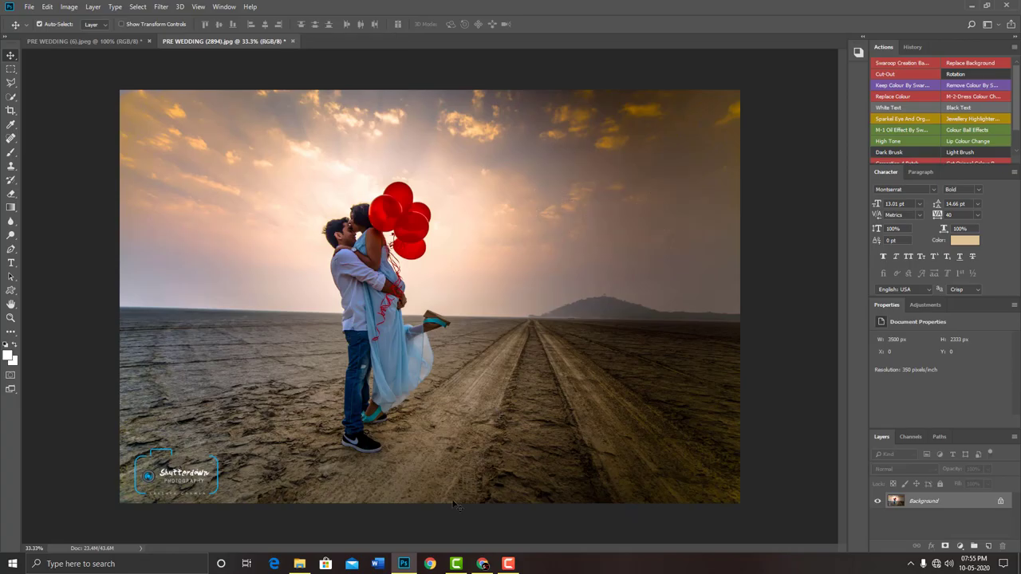
pyautogui.click(299, 563)
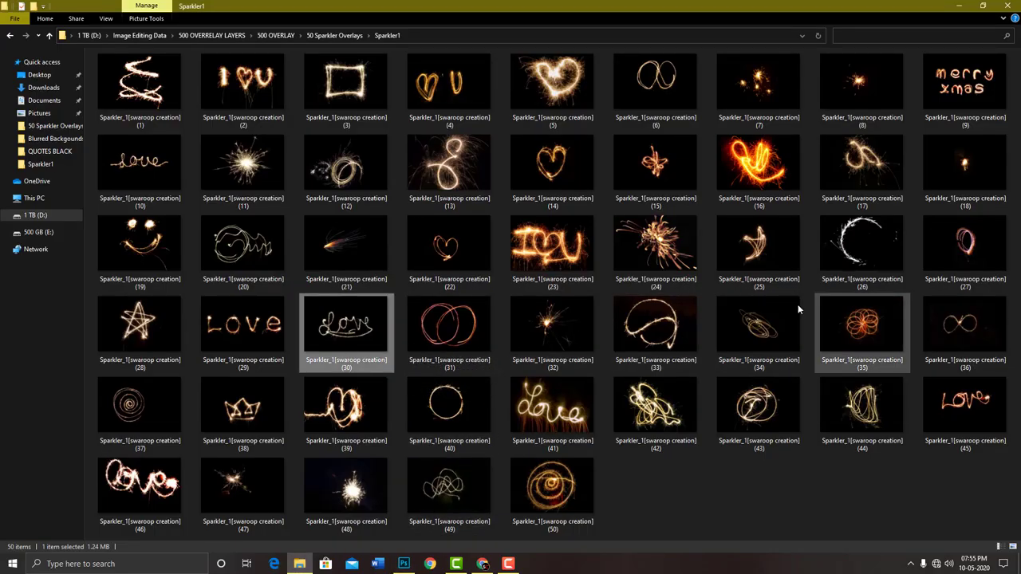
pyautogui.moveTo(172, 152); pyautogui.dragTo(567, 321)
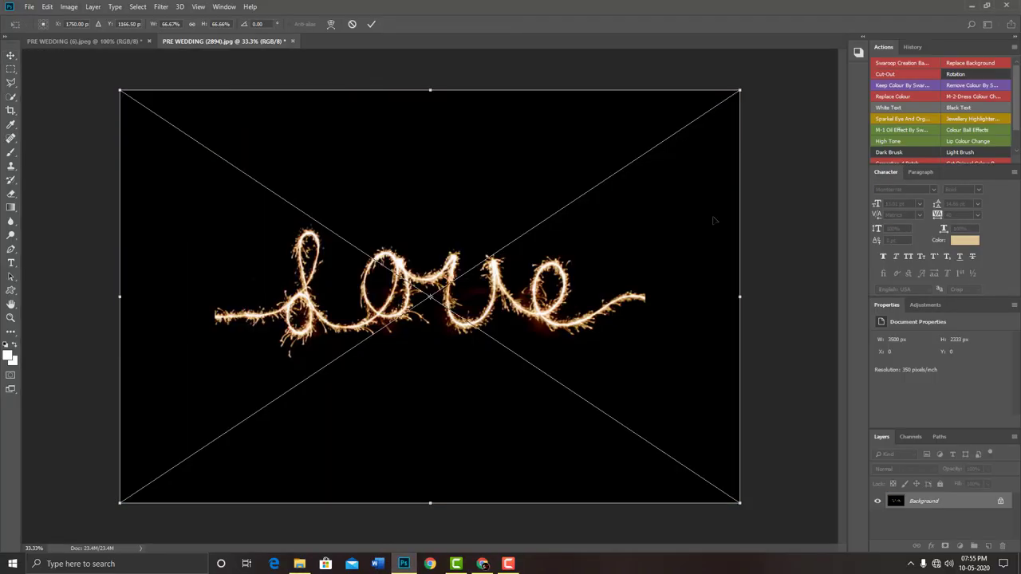
pyautogui.moveTo(739, 90); pyautogui.dragTo(564, 206)
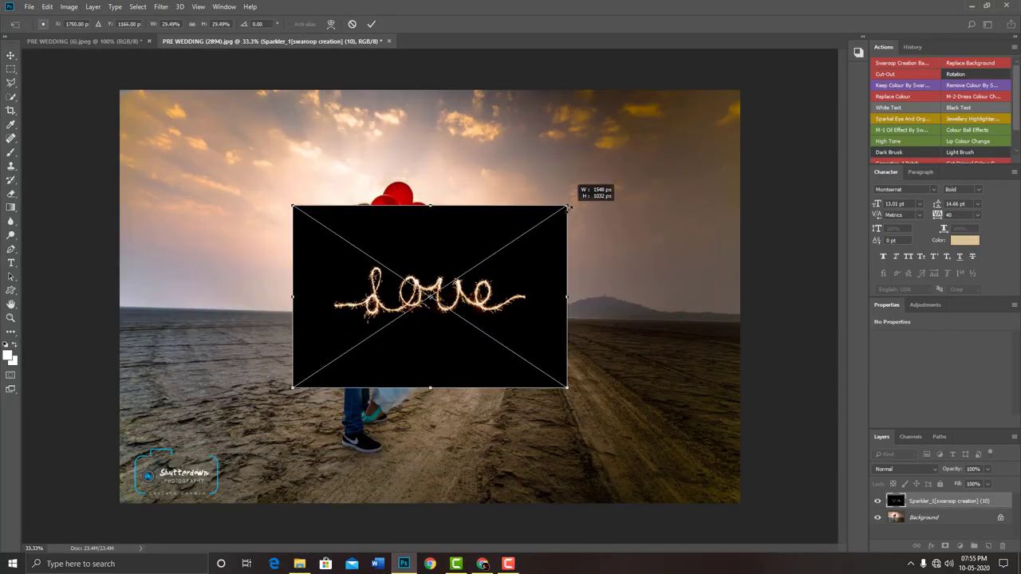
pyautogui.moveTo(388, 281)
pyautogui.mouseDown()
pyautogui.moveTo(594, 281)
pyautogui.moveTo(571, 295)
pyautogui.mouseUp()
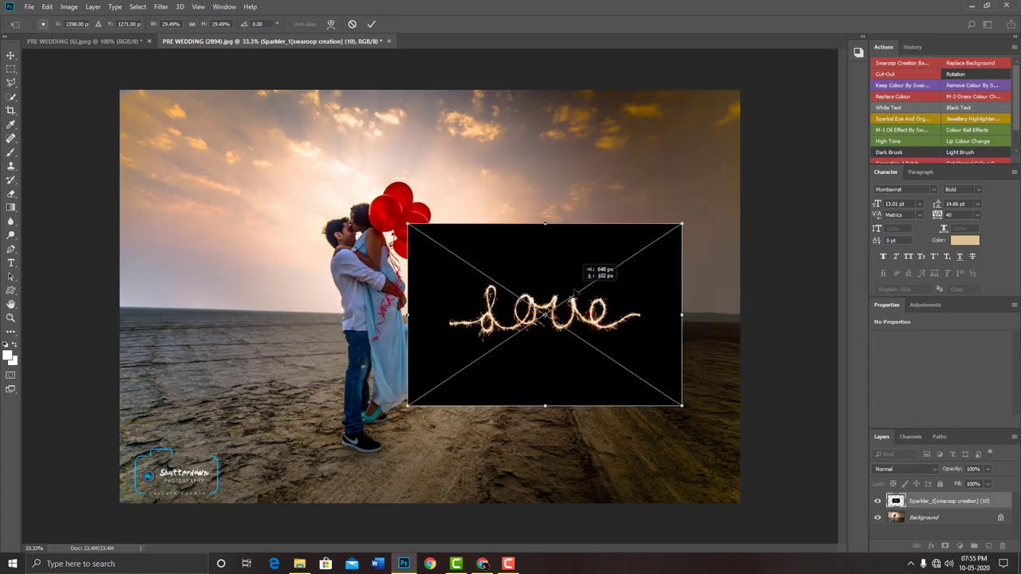
pyautogui.press('Return')
# - Set the love layer to Screen, enlarge it, and shift it slightly right and up
pyautogui.click(929, 471)
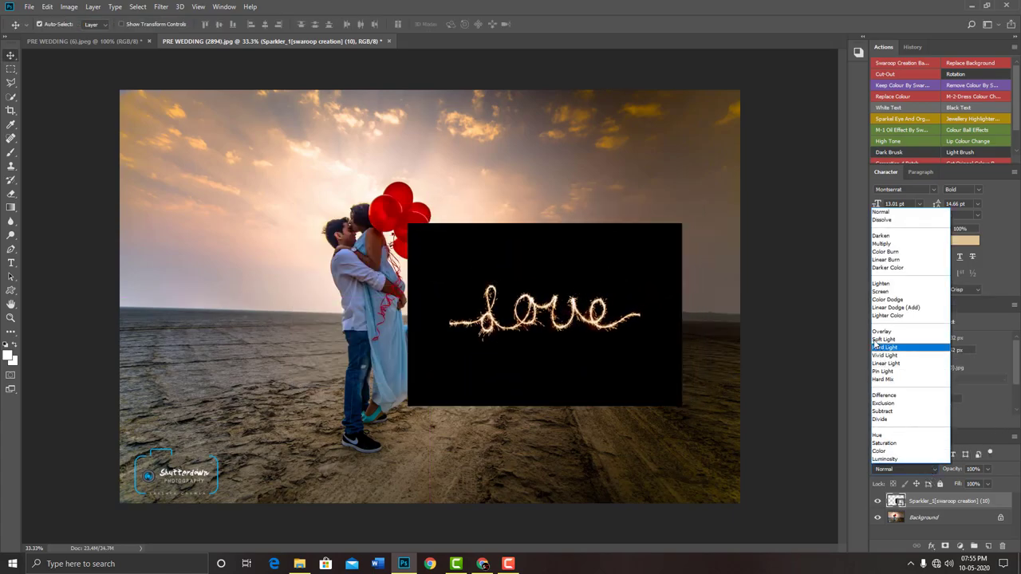
pyautogui.click(901, 298)
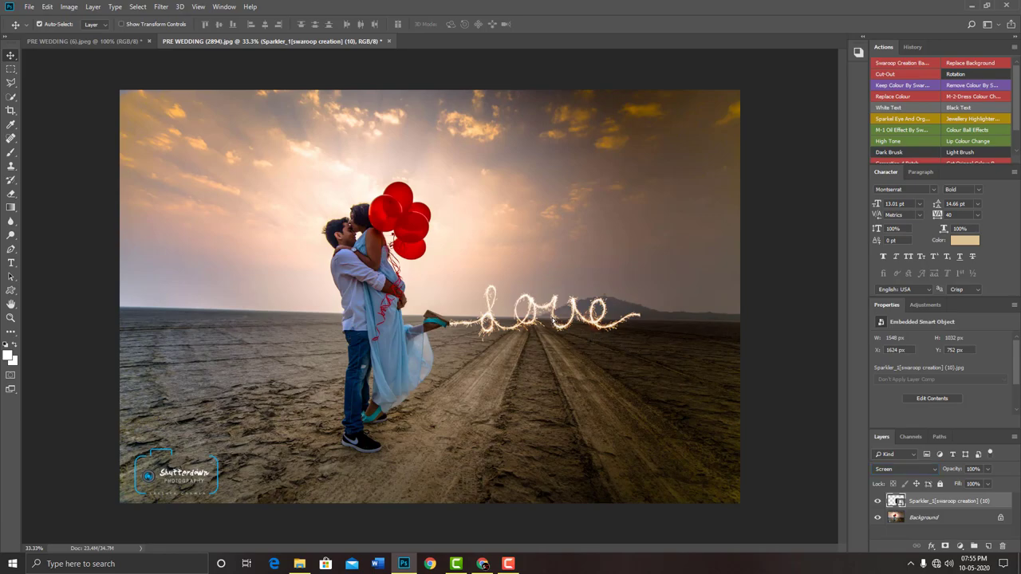
pyautogui.hotkey('ctrl', 't')
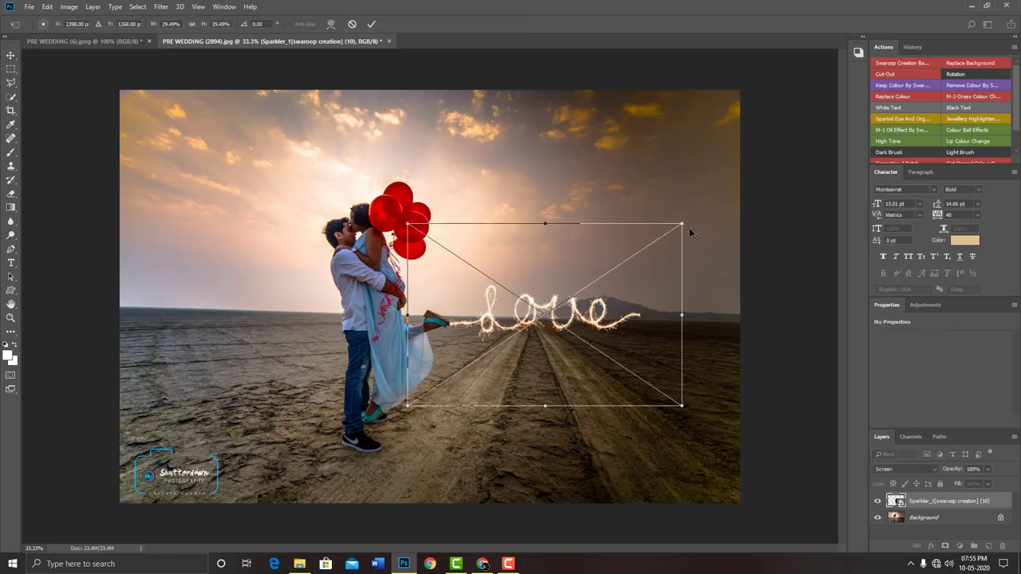
pyautogui.moveTo(683, 225); pyautogui.dragTo(738, 176)
pyautogui.moveTo(571, 314); pyautogui.dragTo(598, 311)
pyautogui.press('Return')
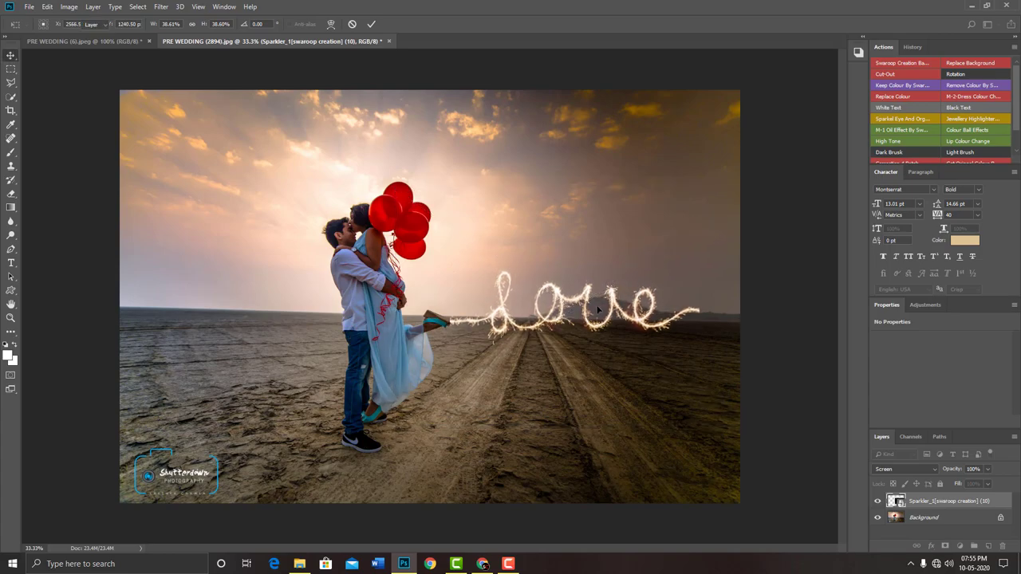
# - Add a layer mask to the love sparkler and brush out the tip of its tail
pyautogui.press('e')
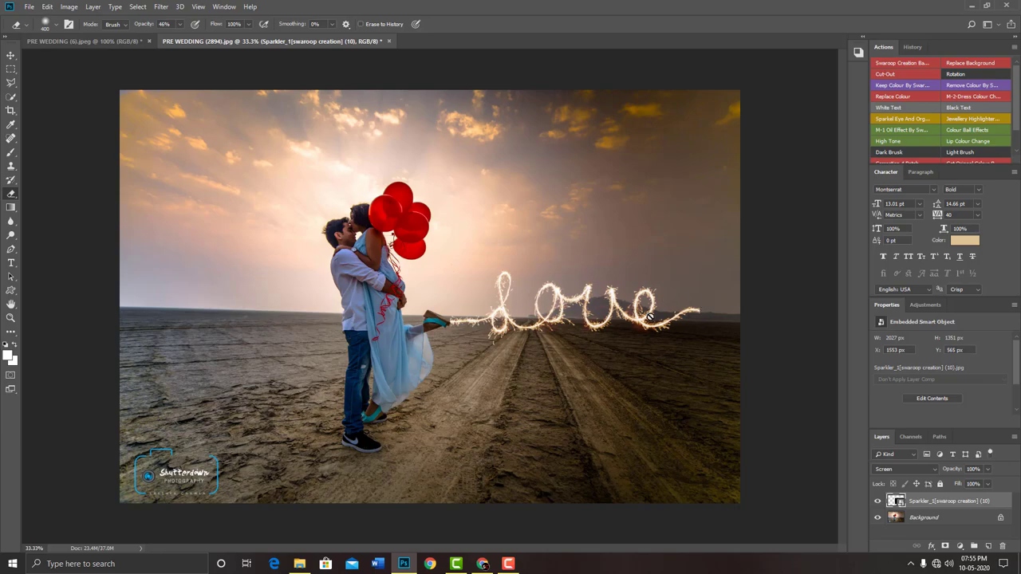
pyautogui.click(945, 545)
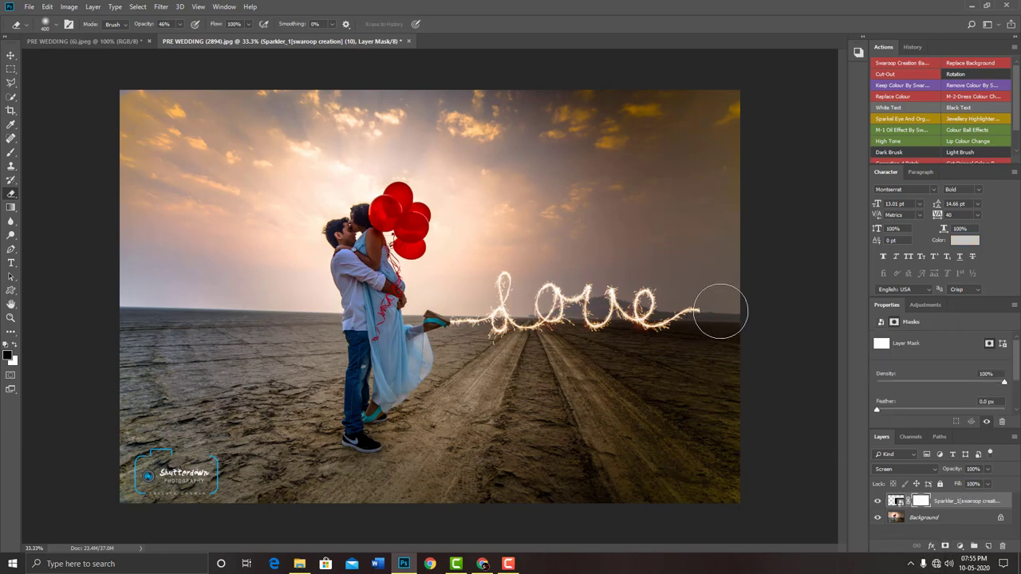
pyautogui.press('b')
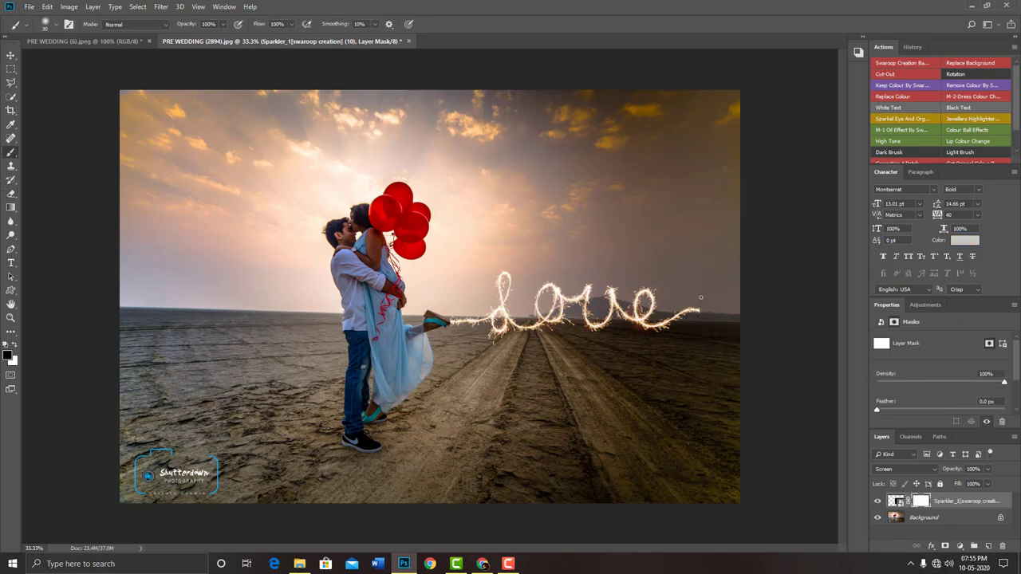
pyautogui.press(']')
pyautogui.press(']')
pyautogui.moveTo(711, 284); pyautogui.dragTo(729, 331)
# - Place smiley sparkler 19 into the park couple photo, shrunk at the upper right
pyautogui.click(93, 42)
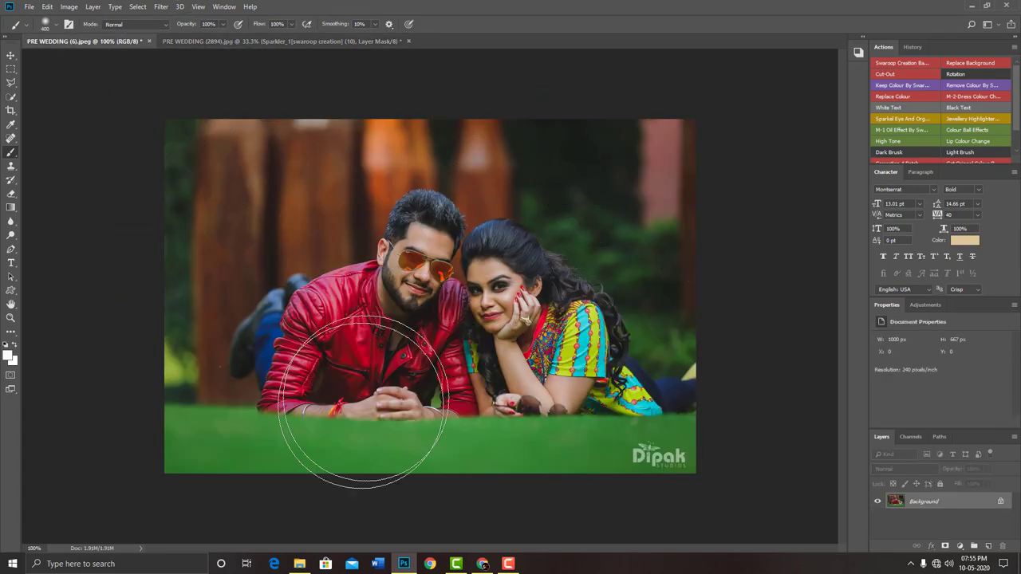
pyautogui.click(297, 566)
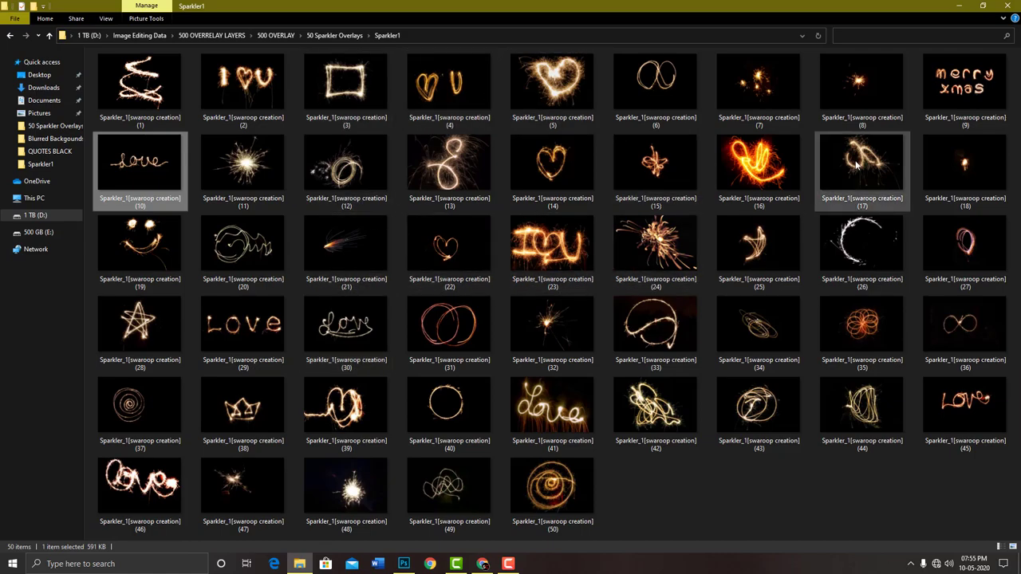
pyautogui.click(121, 245)
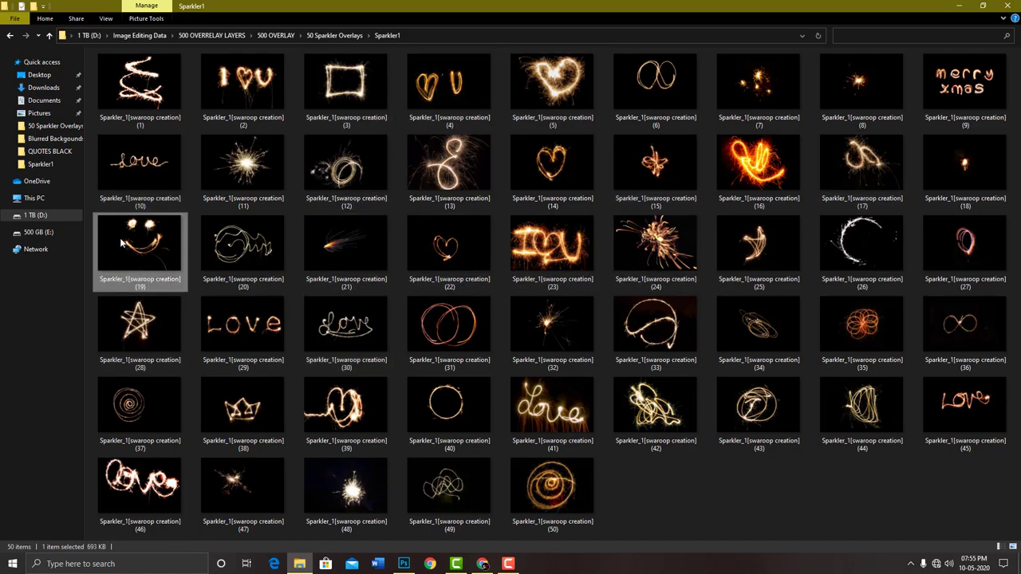
pyautogui.moveTo(121, 245); pyautogui.dragTo(398, 569)
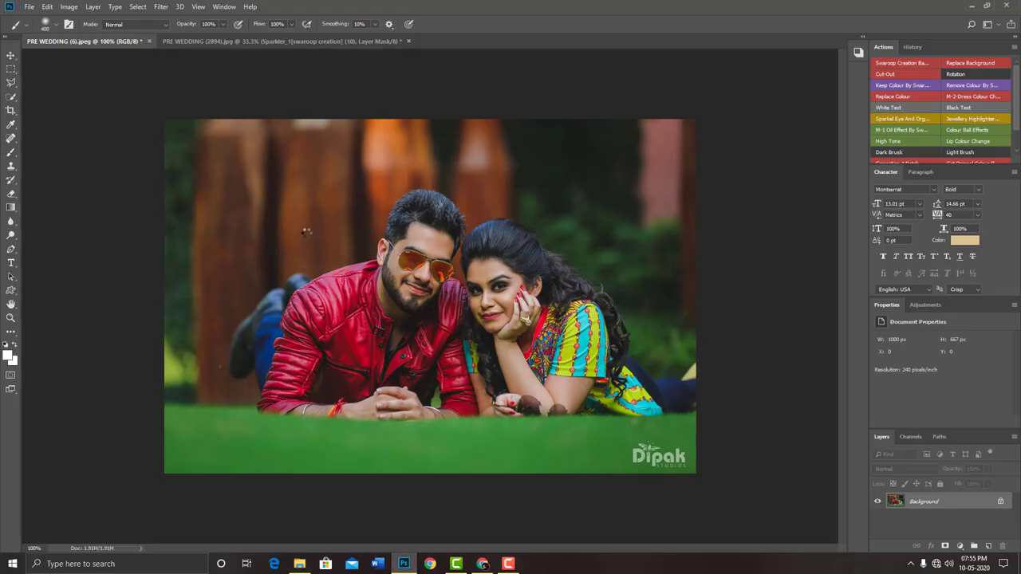
pyautogui.moveTo(399, 569); pyautogui.dragTo(304, 232)
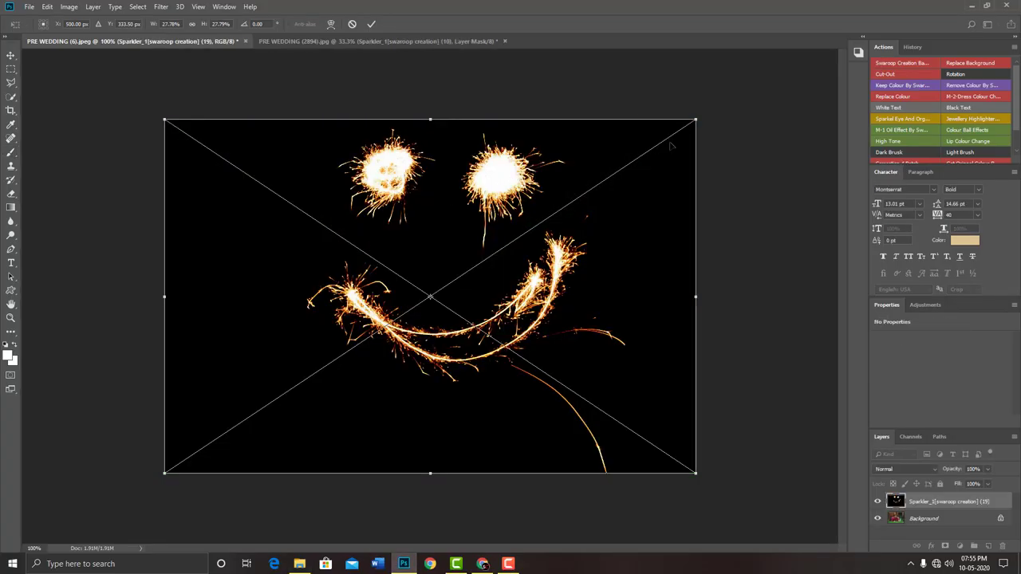
pyautogui.moveTo(696, 120); pyautogui.dragTo(647, 170)
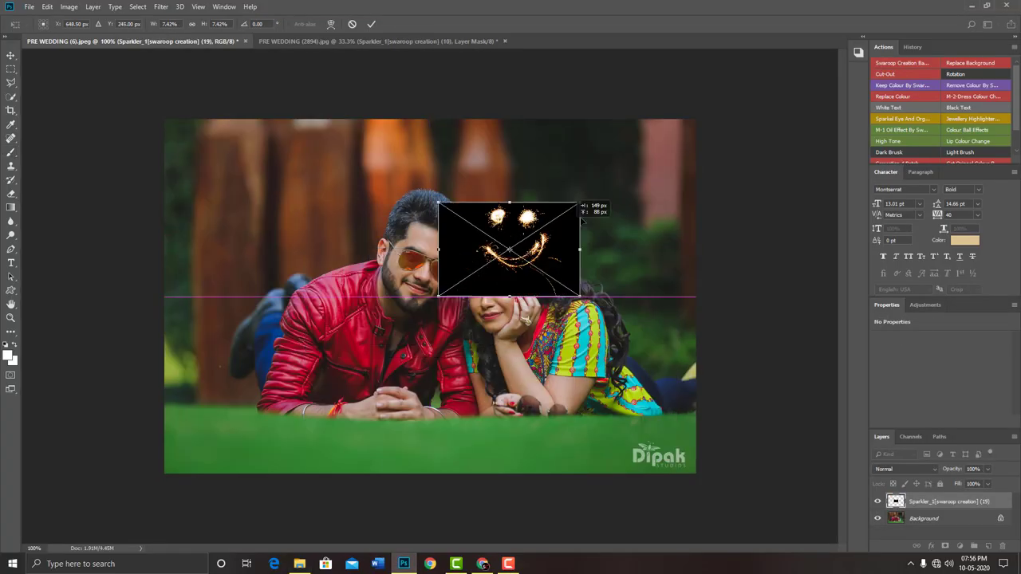
pyautogui.press('b')
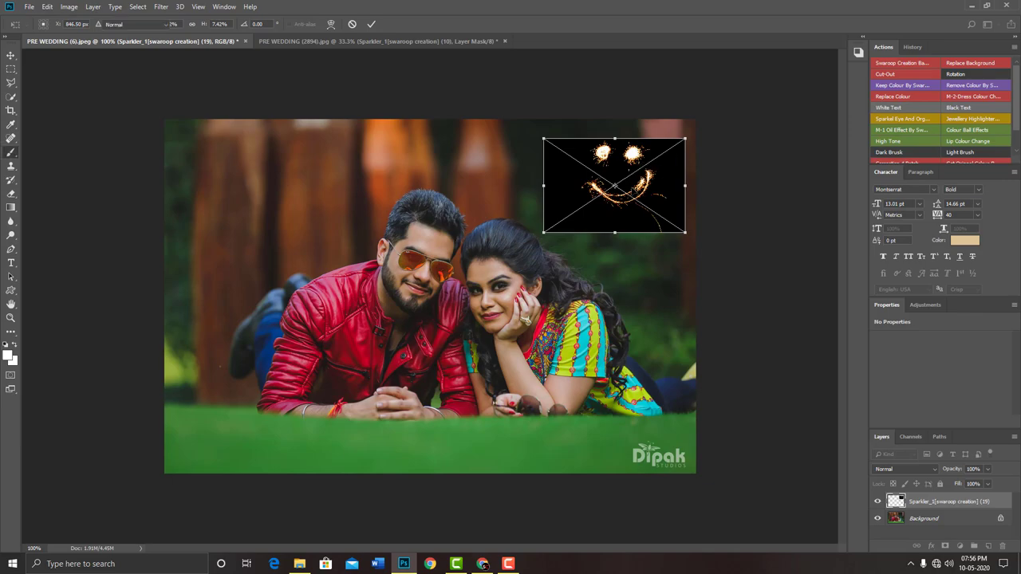
# - Drag star sparkler 28 from the folder into the park photo
pyautogui.click(299, 564)
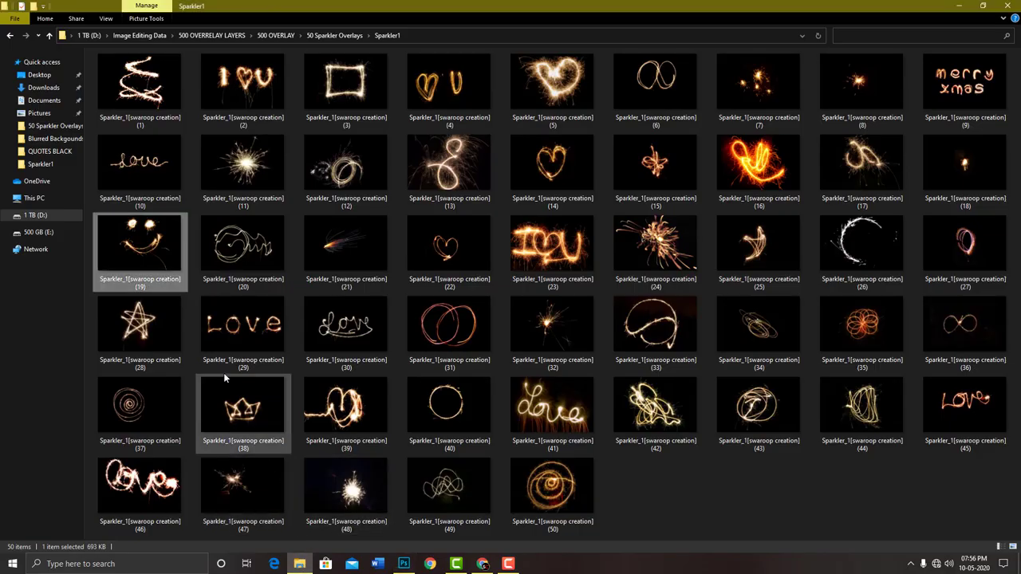
pyautogui.click(150, 333)
pyautogui.moveTo(150, 333)
pyautogui.mouseDown()
pyautogui.moveTo(289, 231)
pyautogui.moveTo(268, 178)
pyautogui.mouseUp()
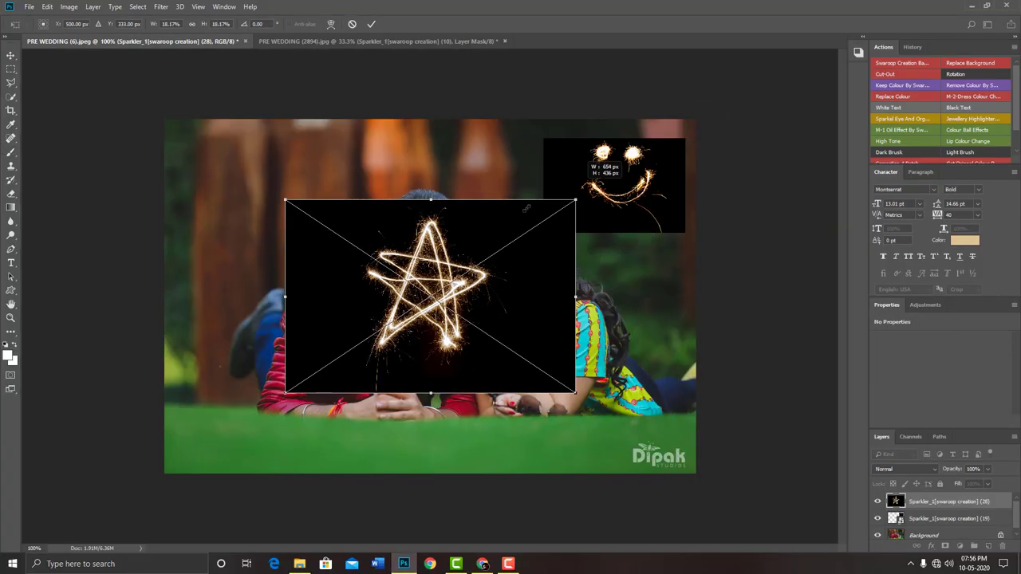
# - Shrink the star into the top-left corner and set its blend mode to Screen
pyautogui.moveTo(699, 115); pyautogui.dragTo(528, 226)
pyautogui.moveTo(464, 270); pyautogui.dragTo(305, 164)
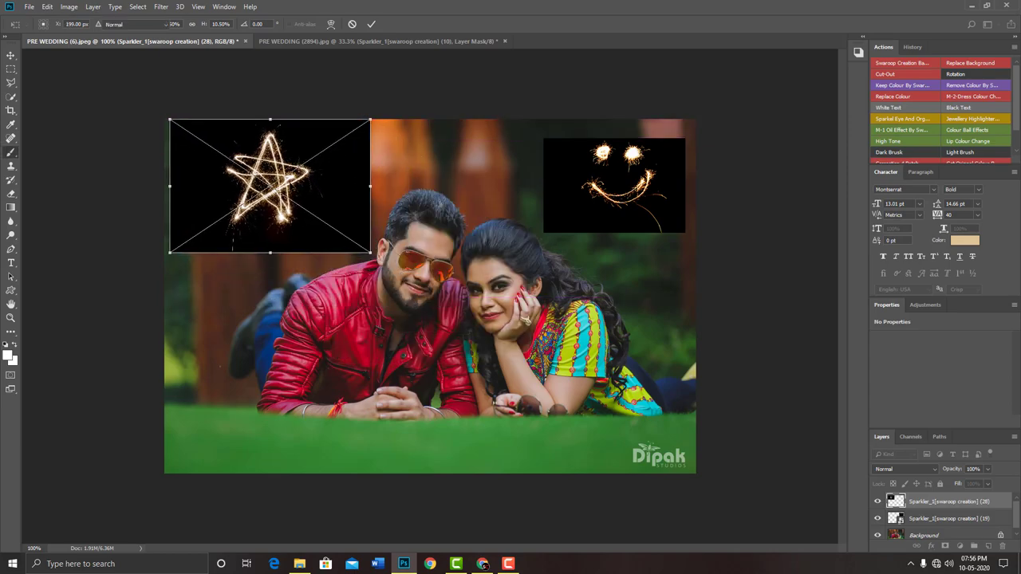
pyautogui.press('Return')
pyautogui.click(890, 470)
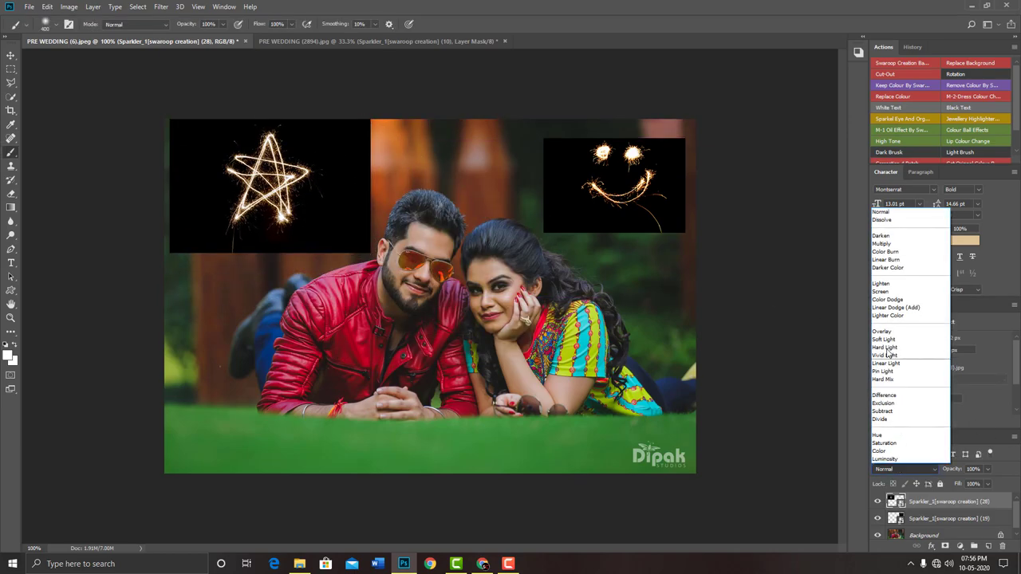
pyautogui.click(879, 291)
# - Dismiss the rasterize prompt and select the smiley sparkler layer with the Move tool
pyautogui.rightClick(642, 189)
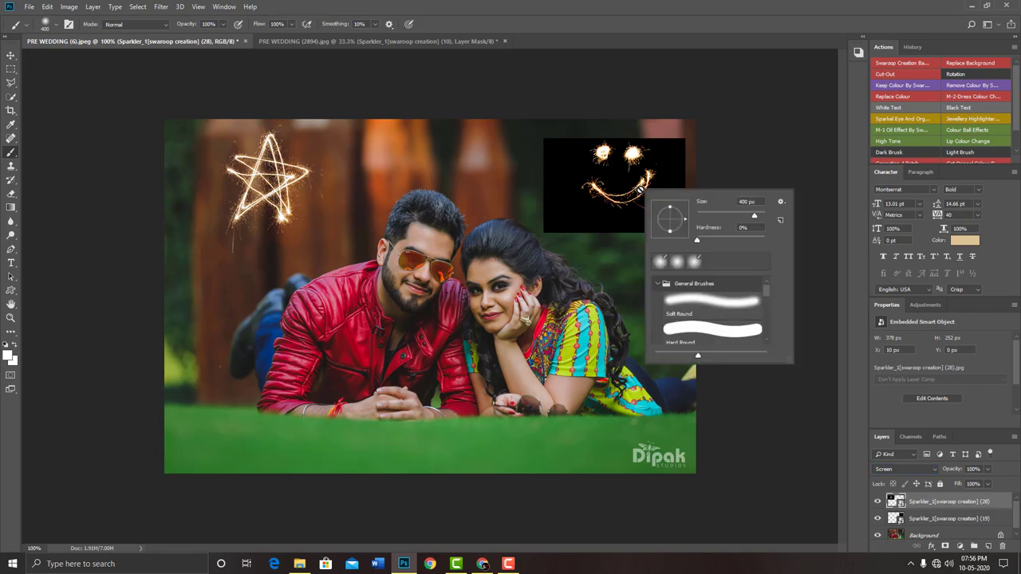
pyautogui.click(616, 185)
pyautogui.click(540, 217)
pyautogui.press('v')
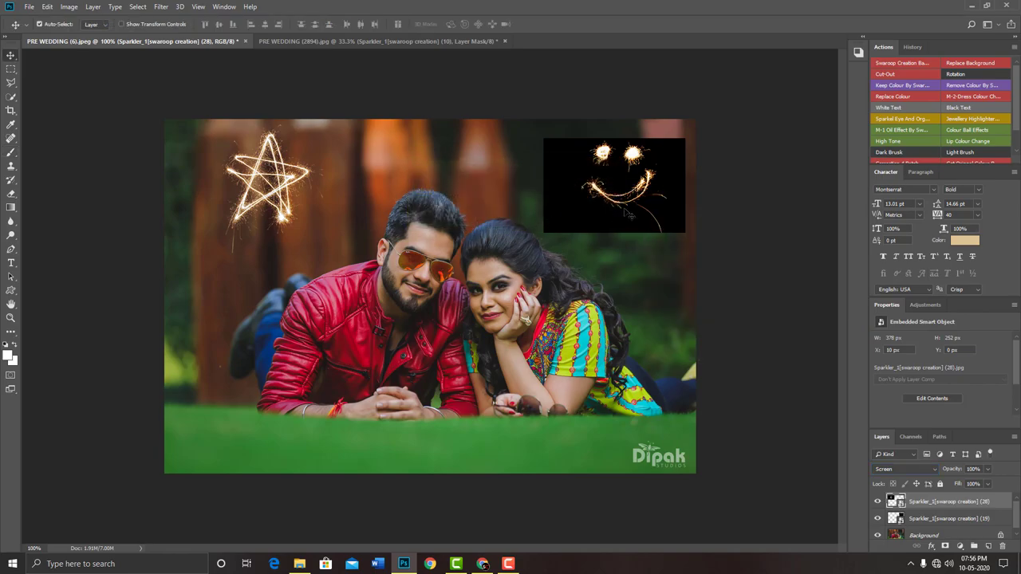
pyautogui.click(622, 209)
pyautogui.click(935, 471)
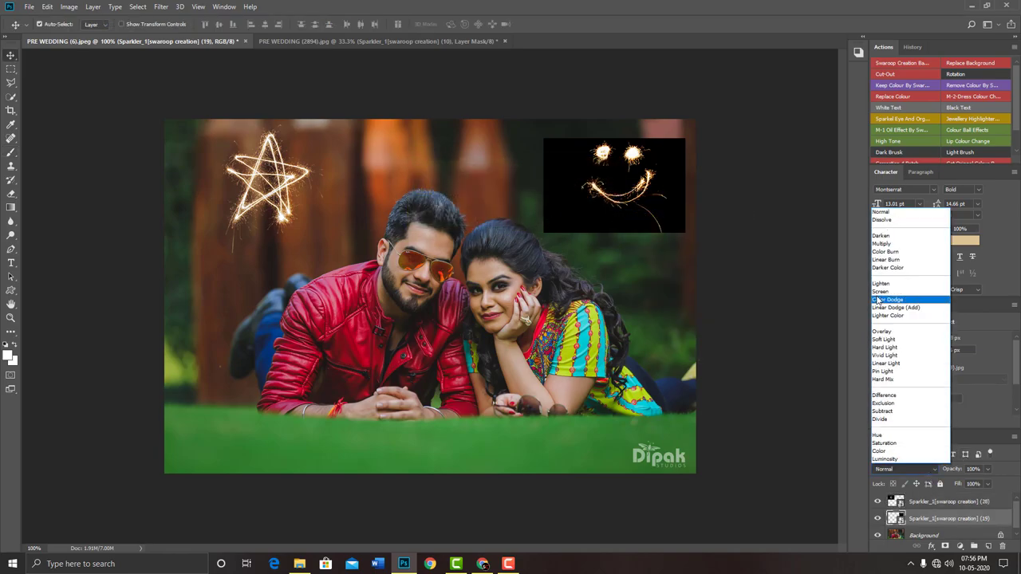
# - Screen-blend the smiley, then nudge the star down-left and enlarge it slightly
pyautogui.click(882, 291)
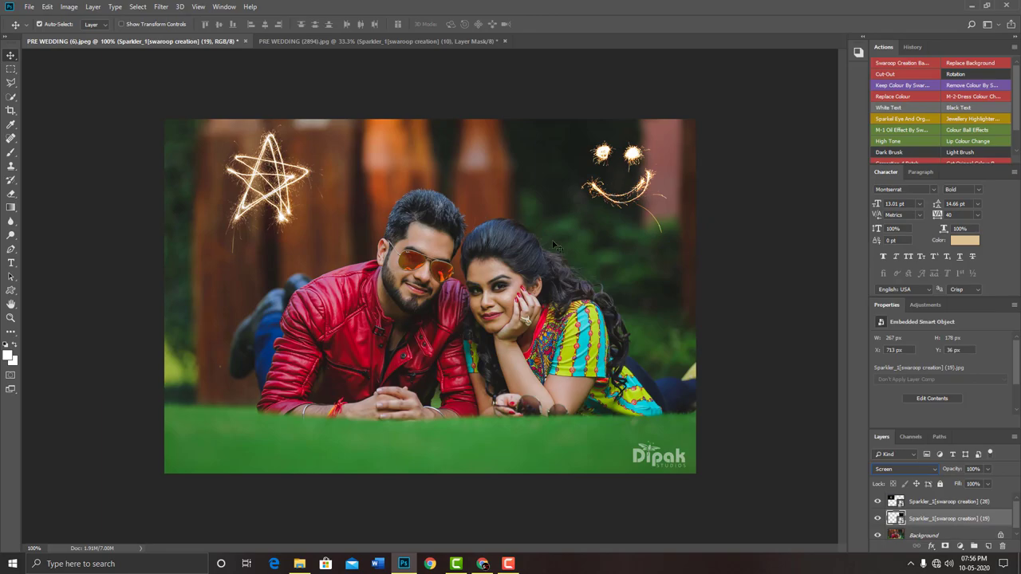
pyautogui.moveTo(251, 174); pyautogui.dragTo(229, 192)
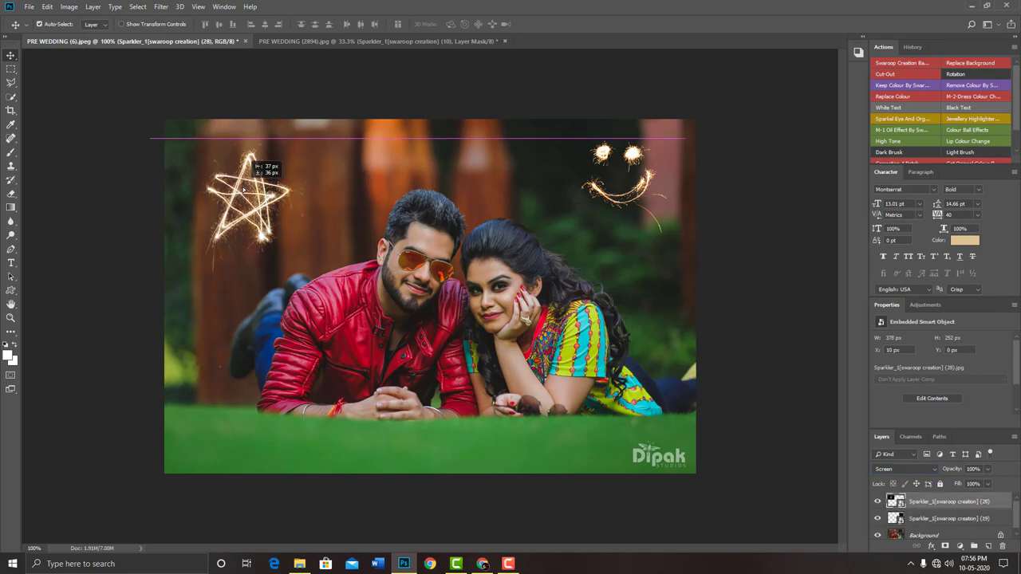
pyautogui.hotkey('ctrl', 't')
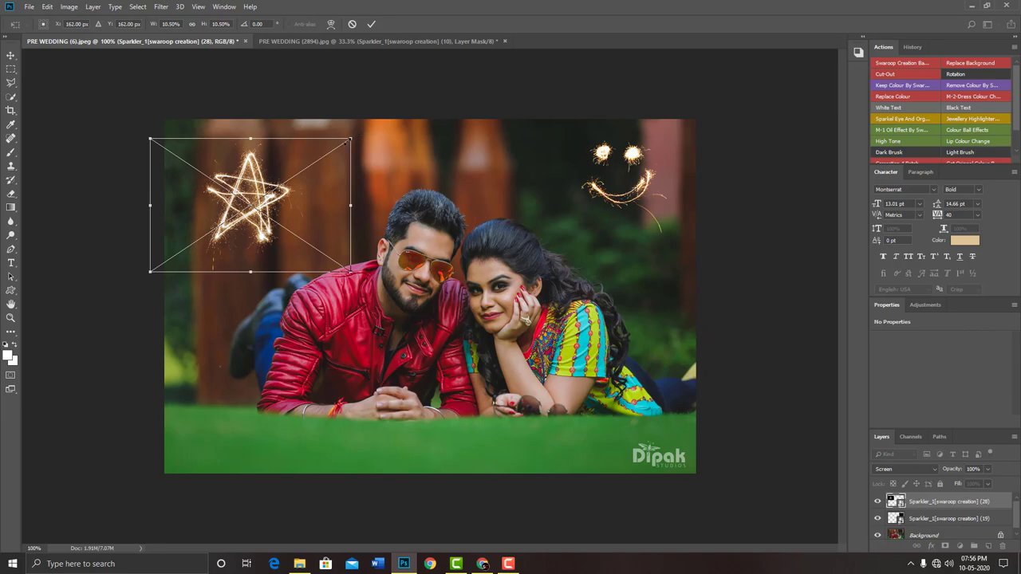
pyautogui.moveTo(349, 140); pyautogui.dragTo(363, 131)
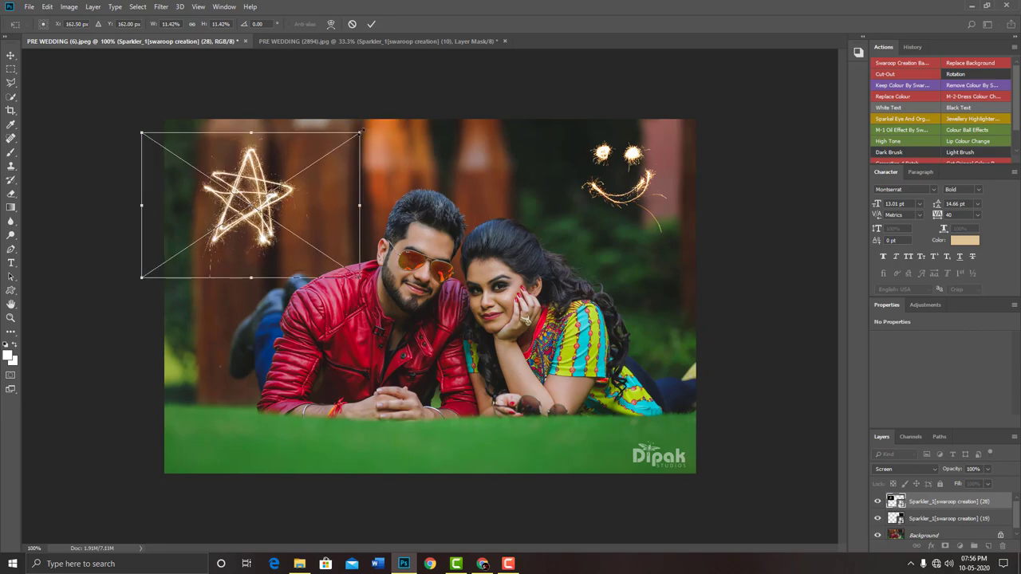
pyautogui.press('Return')
pyautogui.hotkey('ctrl', '+')
pyautogui.moveTo(284, 155); pyautogui.dragTo(355, 162)
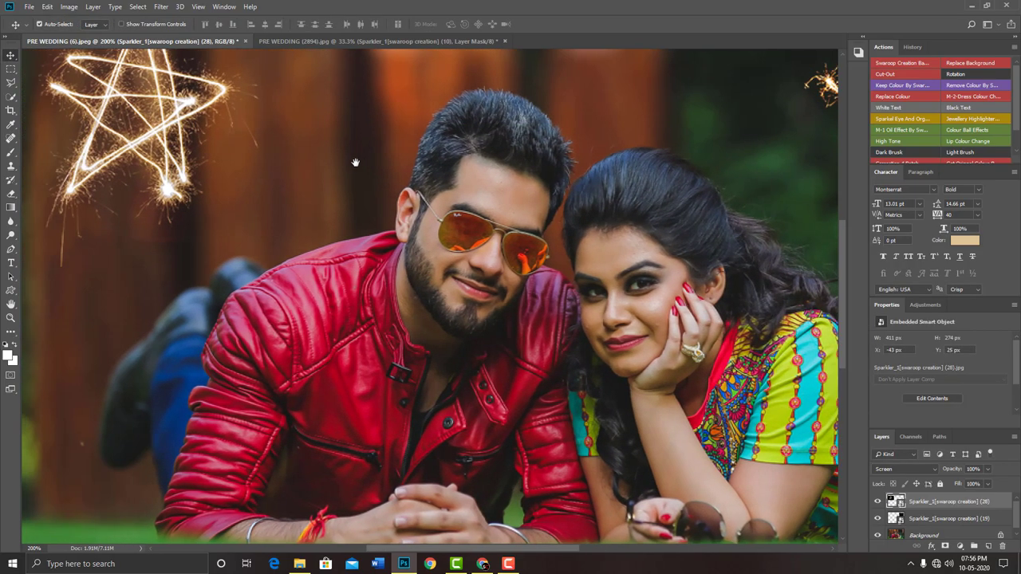
pyautogui.hotkey('ctrl', '-')
pyautogui.hotkey('ctrl', '-')
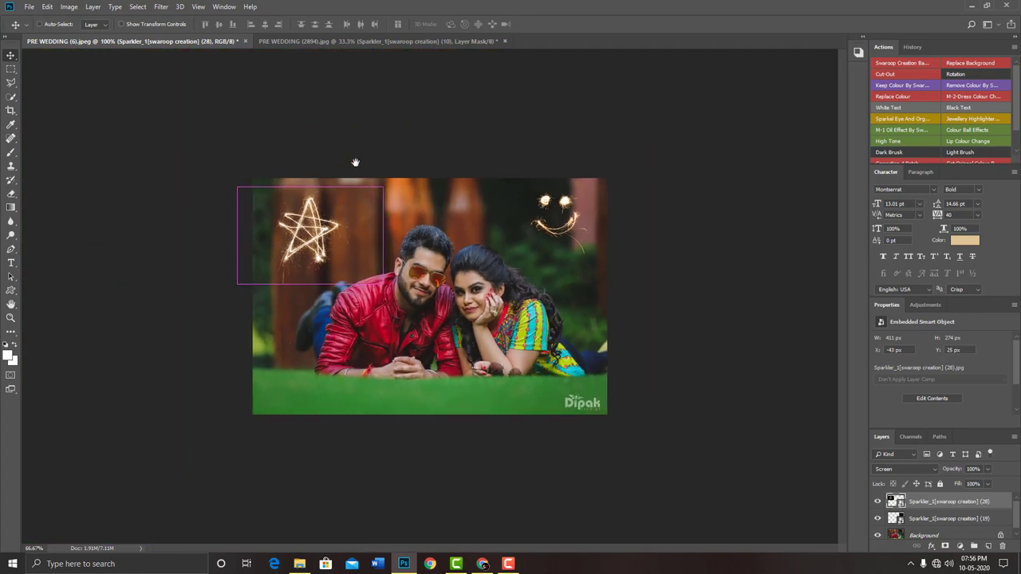